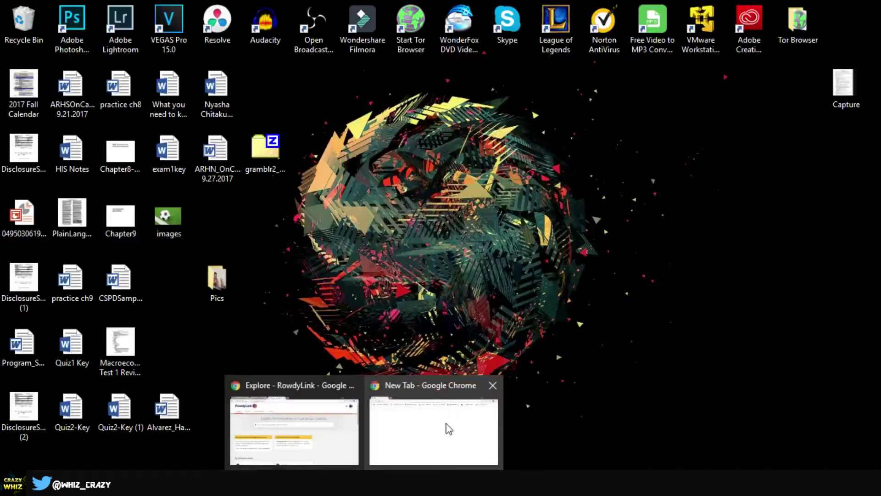
- Search Google for 'grambler' in Chrome and follow the Gramblr site result
click(448, 427)
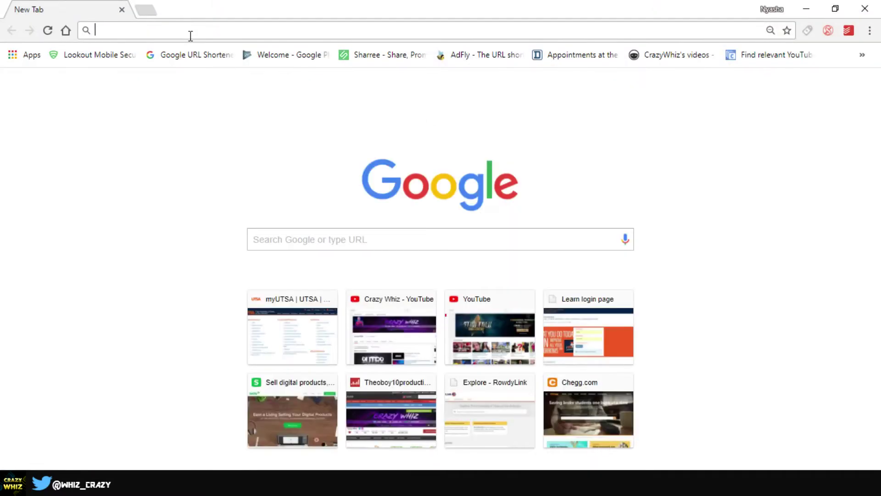
text(grambler)
key(Return)
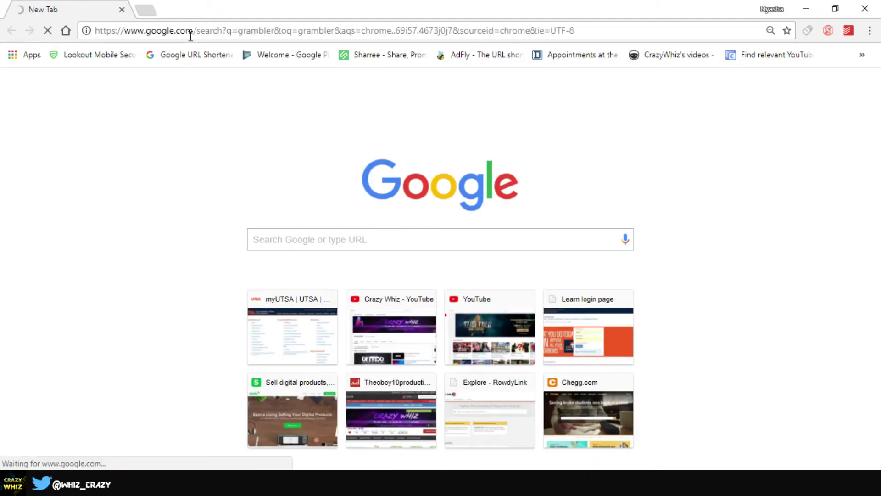
click(178, 192)
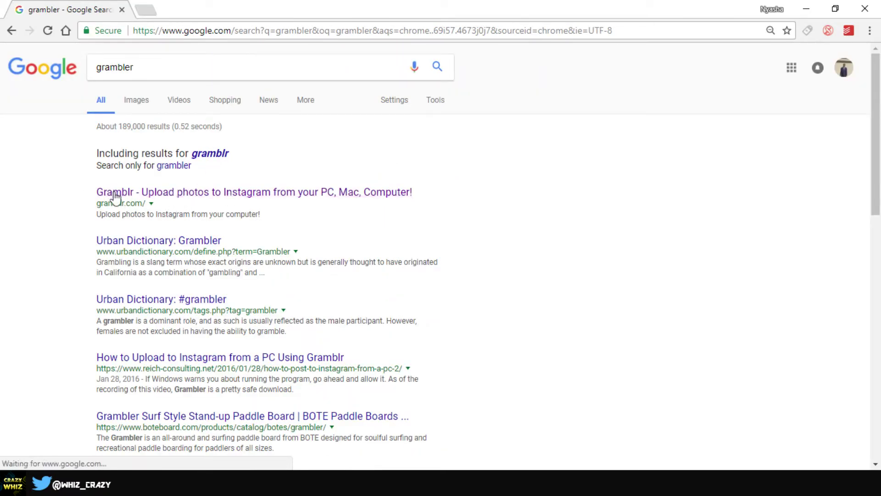
- View Gramblr's uploader download page with Mac and Windows downloads, then go back
click(165, 196)
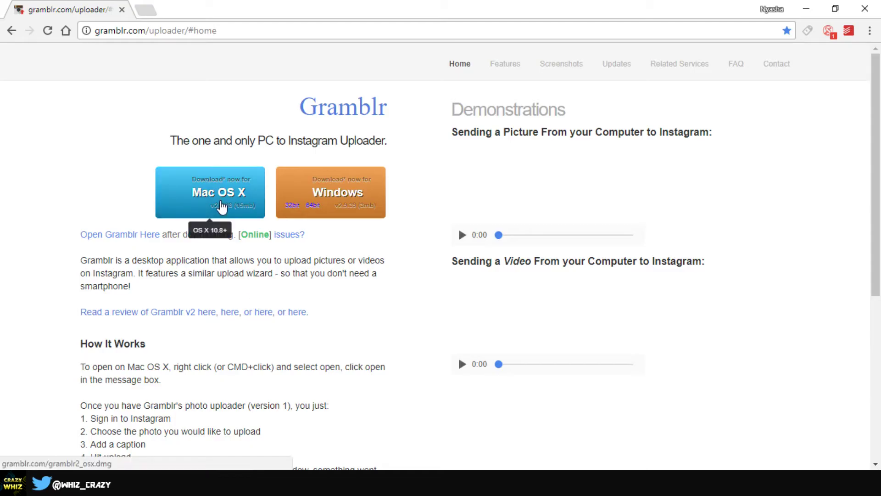
key(alt+Left)
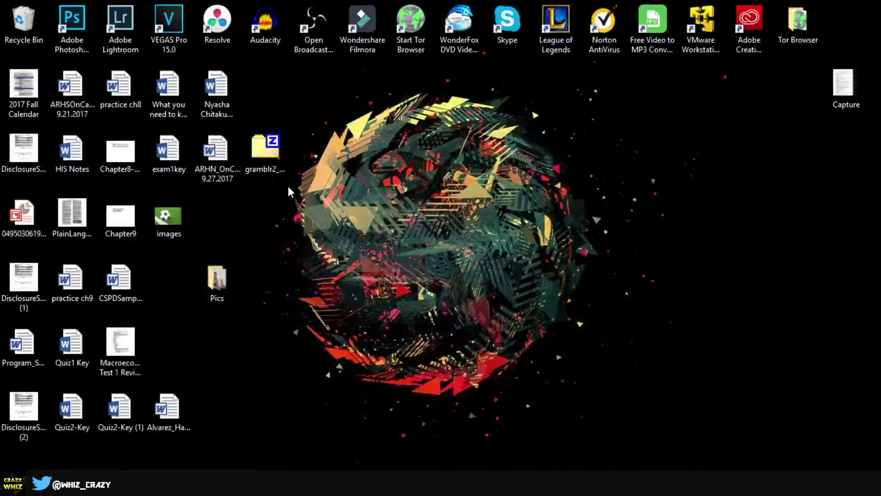
- Extract the gramblr2_win64 zip to the desktop with 7-Zip, then position and launch the gramblr app
drag(337, 103, 337, 100)
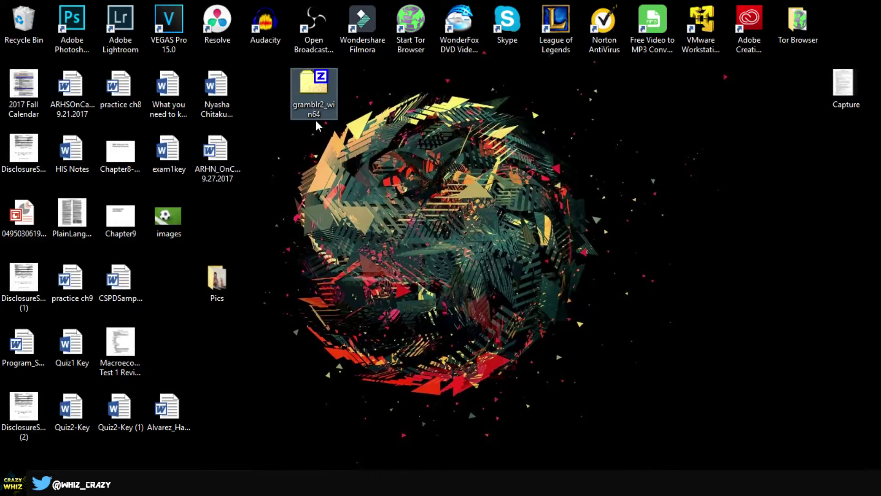
right_click(322, 93)
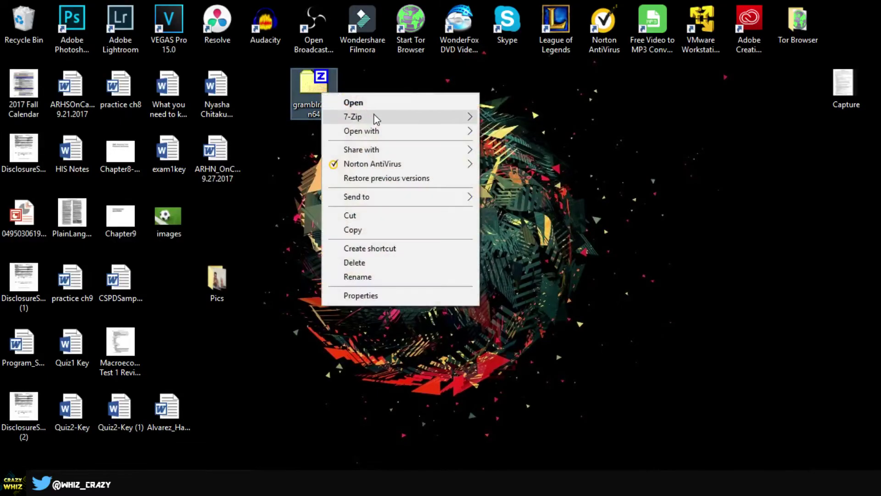
mouse_move(375, 118)
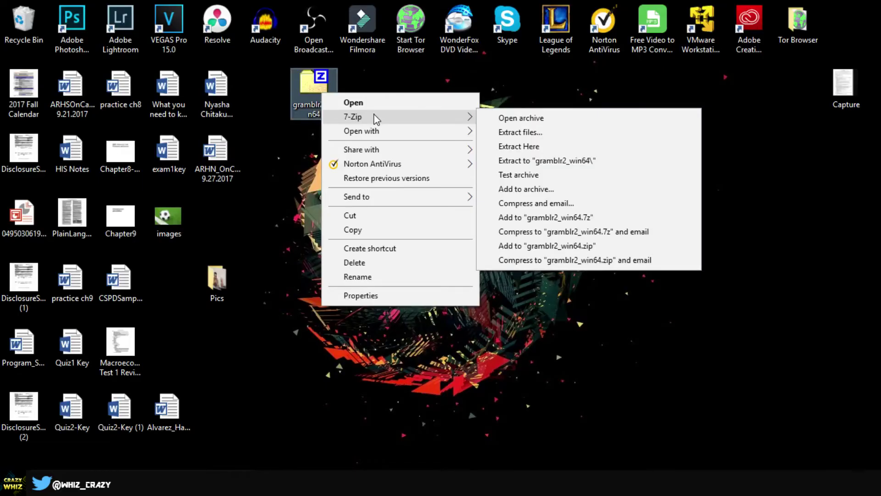
click(555, 147)
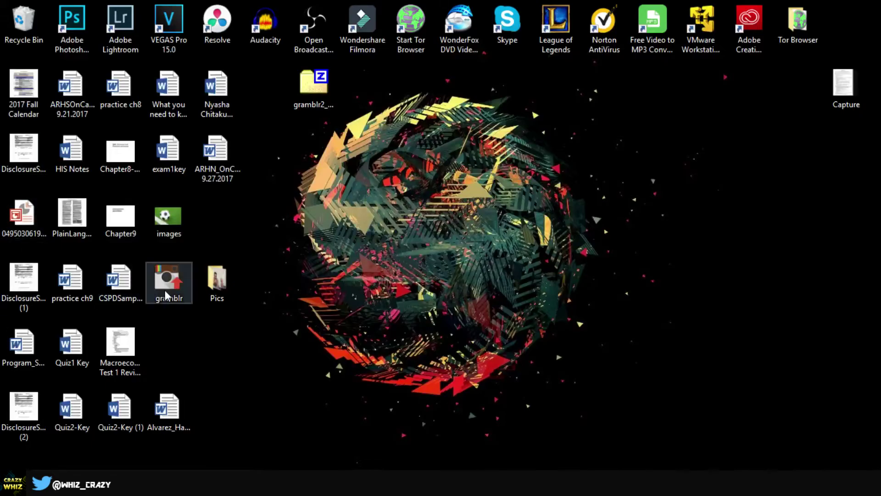
drag(166, 295, 315, 143)
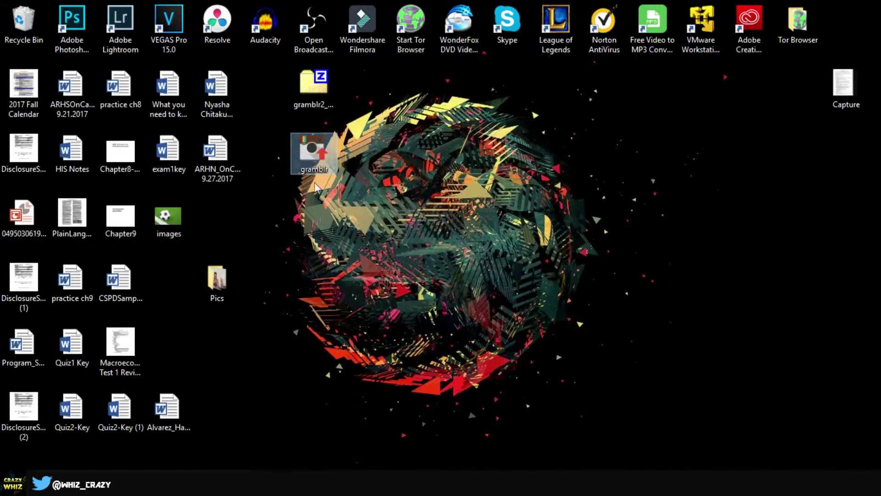
double_click(310, 147)
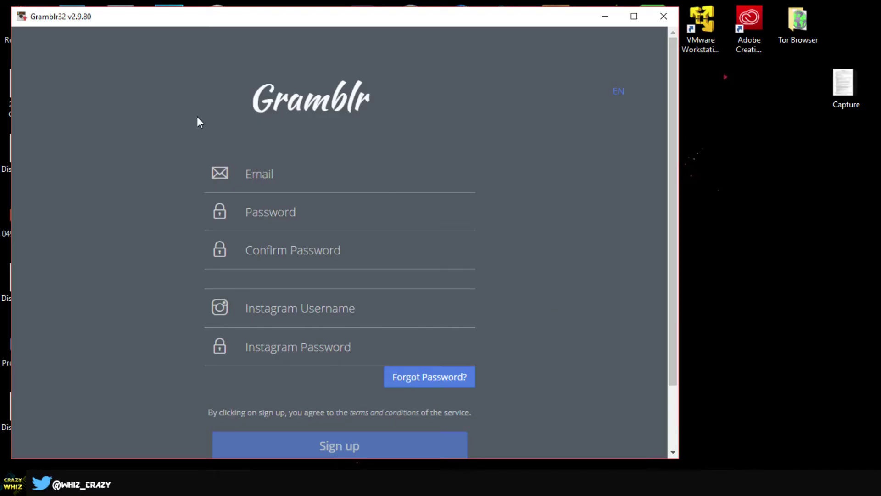
- Step through the empty Email, Password, Confirm Password and Instagram Username sign-up fields
click(280, 197)
click(298, 222)
click(289, 252)
click(306, 321)
scroll(280, 254, down, 2)
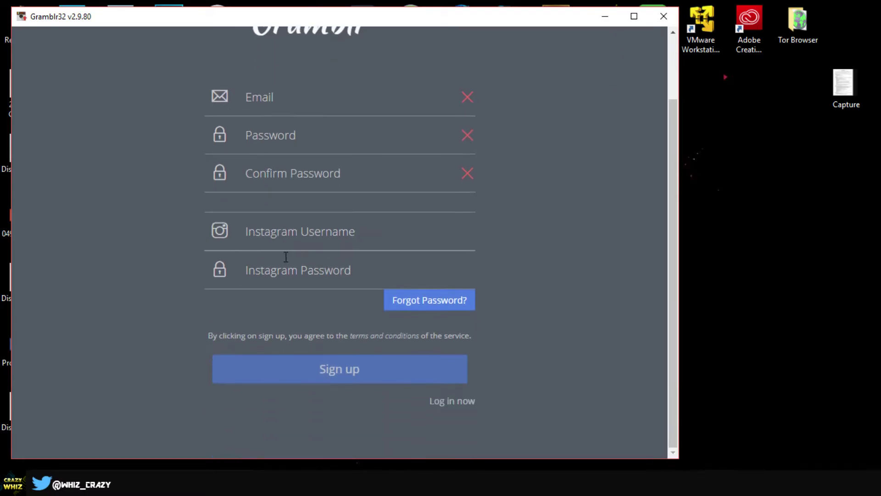
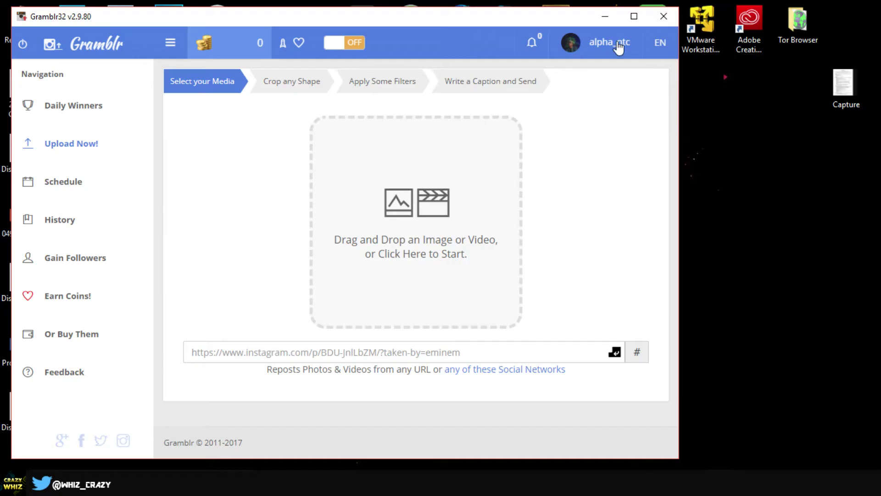
- Glance at the account and language dropdowns, then drag the Gramblr window rightward to uncover the desktop icons
click(606, 44)
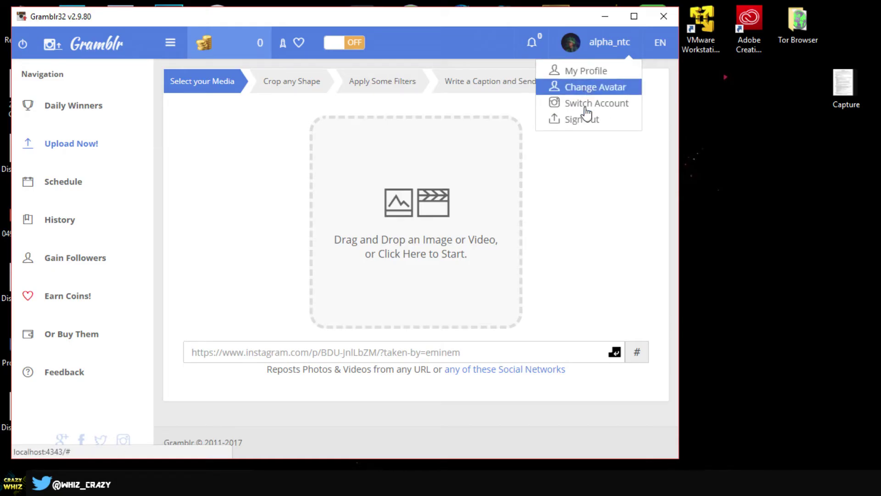
click(660, 50)
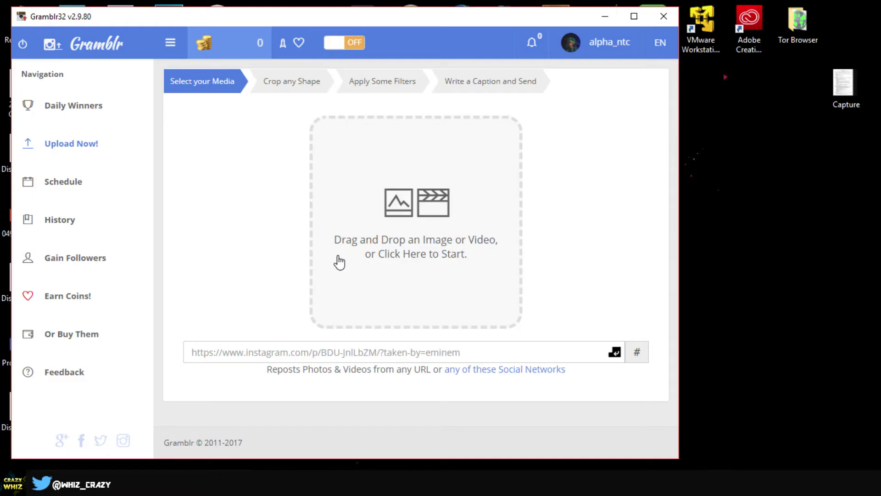
drag(373, 18, 556, 18)
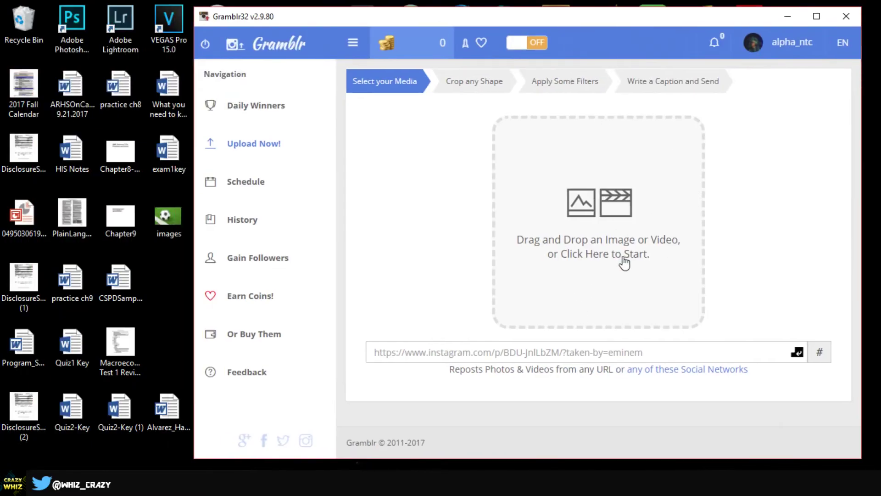
- Drag Crazy Whiz Intro 2 from Videos > 0Intro into Gramblr's drop zone, then minimize File Explorer
key(super+e)
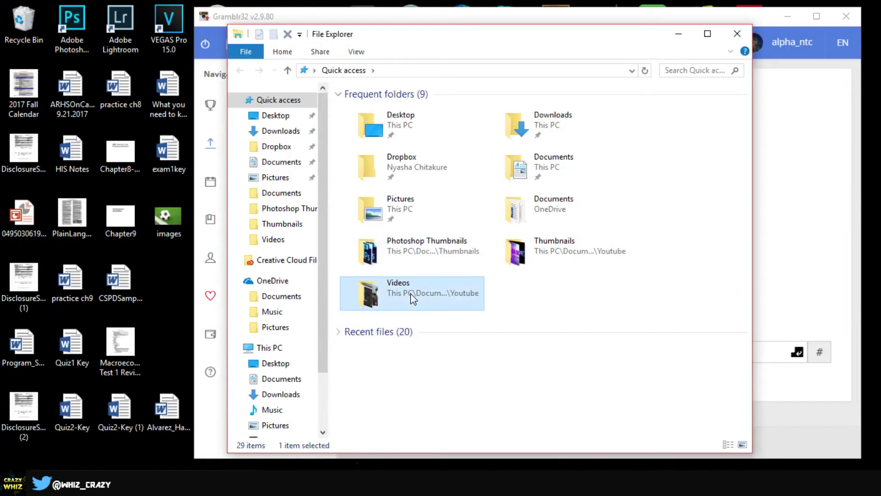
double_click(413, 296)
double_click(429, 223)
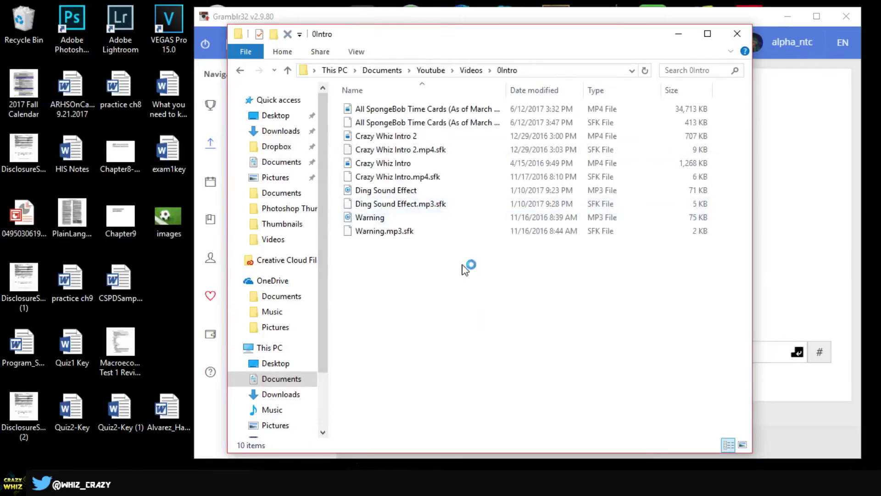
click(420, 137)
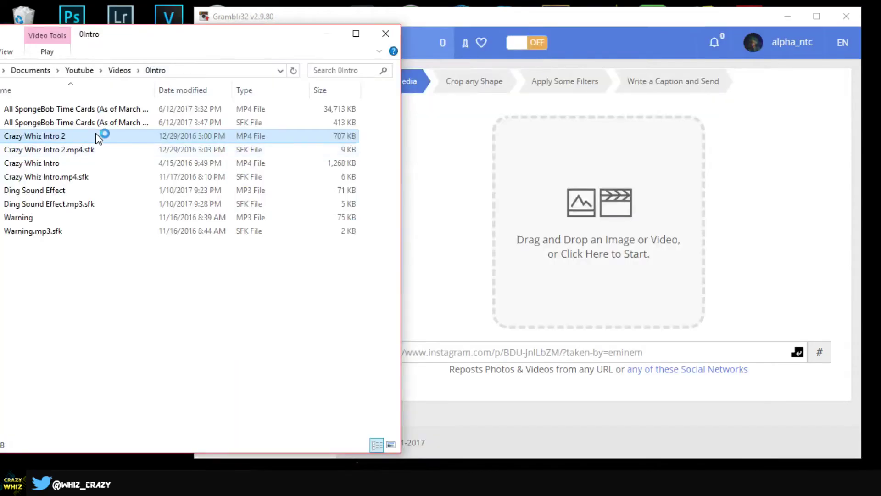
drag(119, 137, 594, 233)
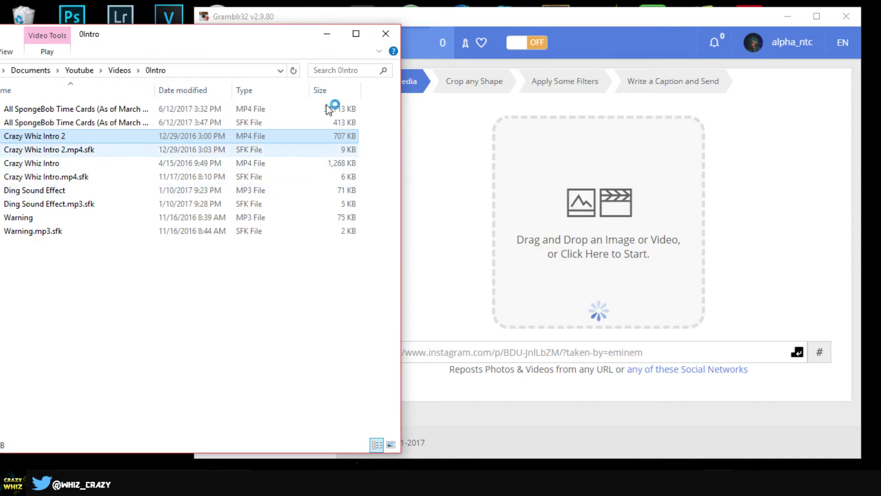
click(326, 34)
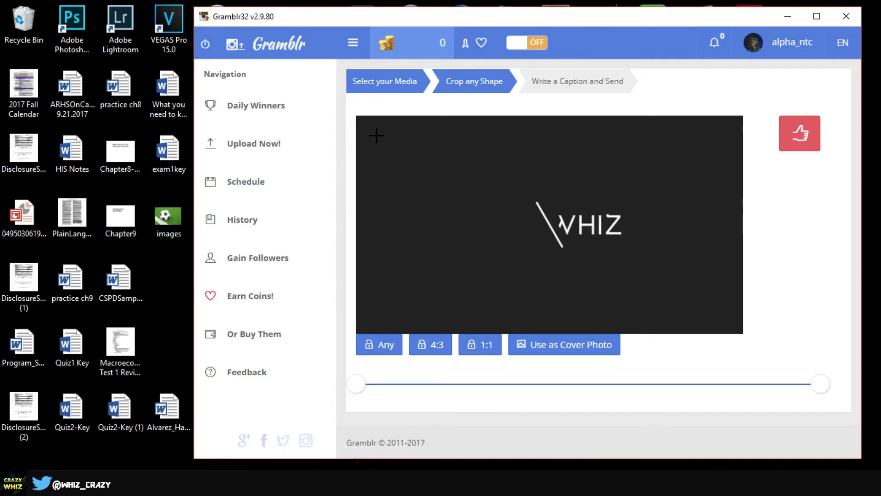
- Draw a square crop centred on the WHIZ logo and confirm it to reach captioning
drag(374, 130, 757, 107)
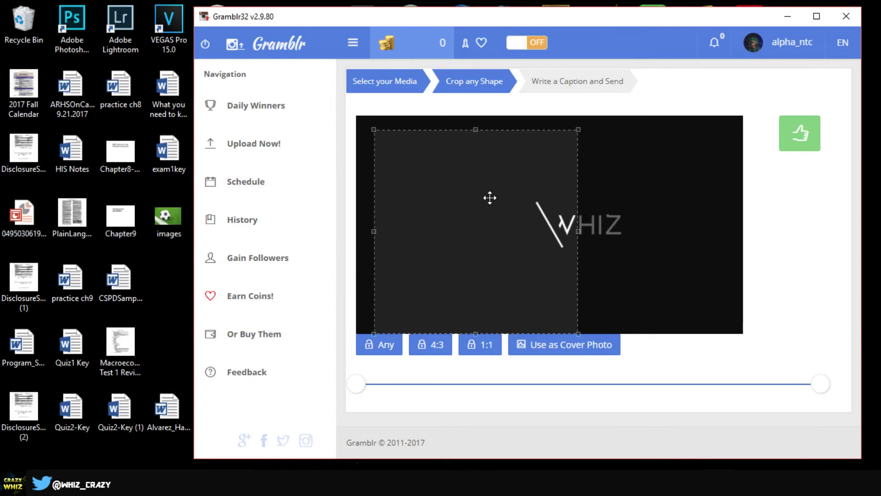
drag(489, 197, 568, 192)
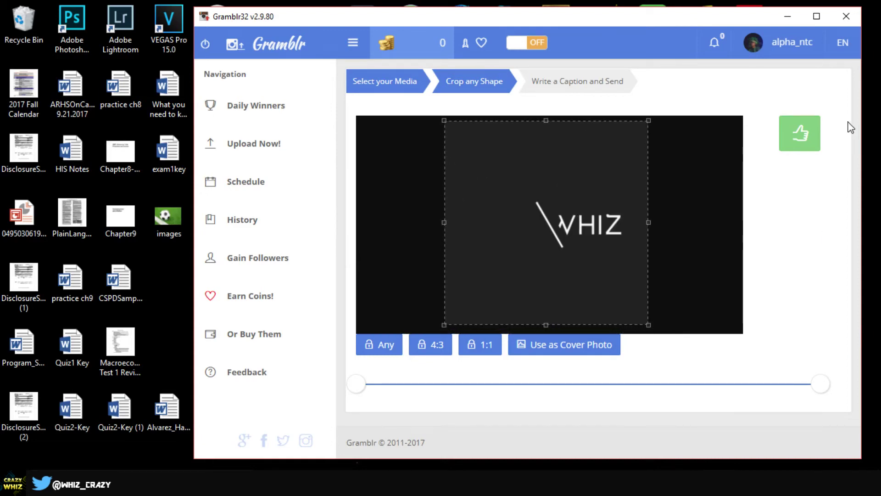
click(800, 145)
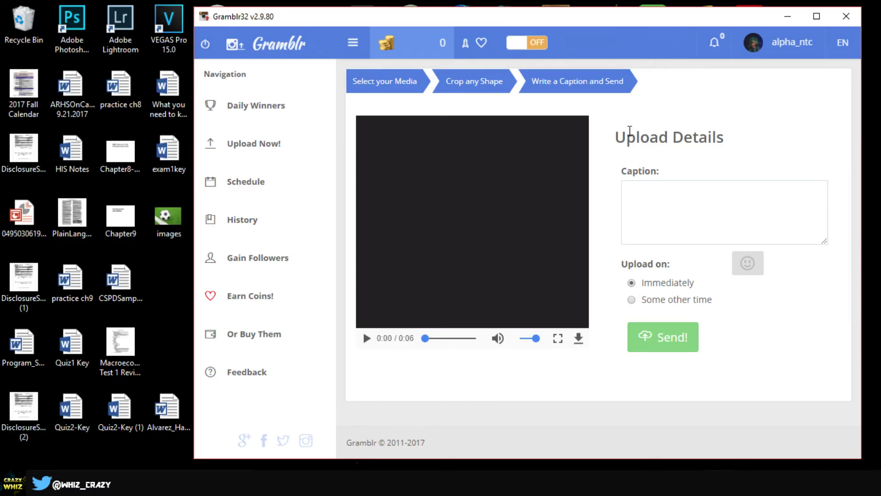
click(726, 214)
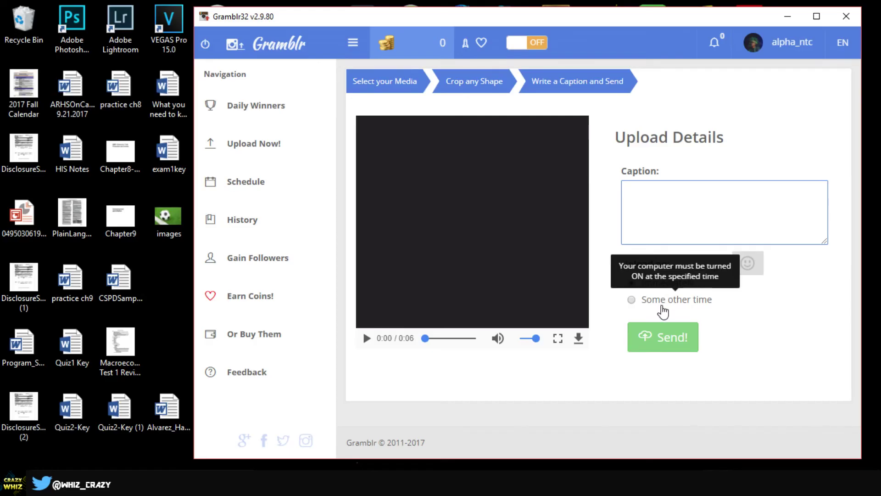
click(631, 301)
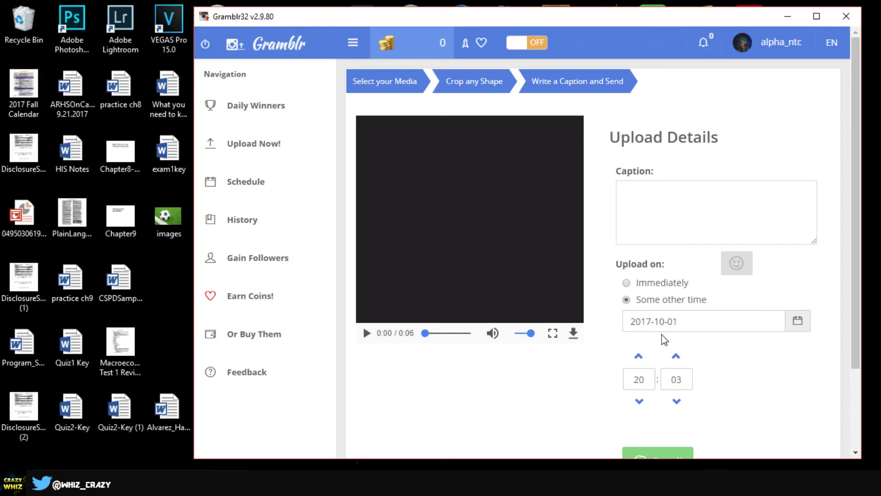
click(627, 283)
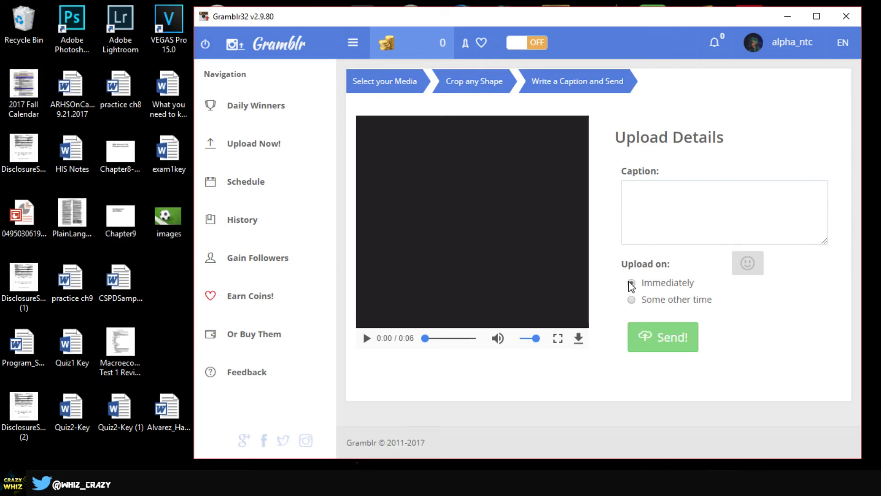